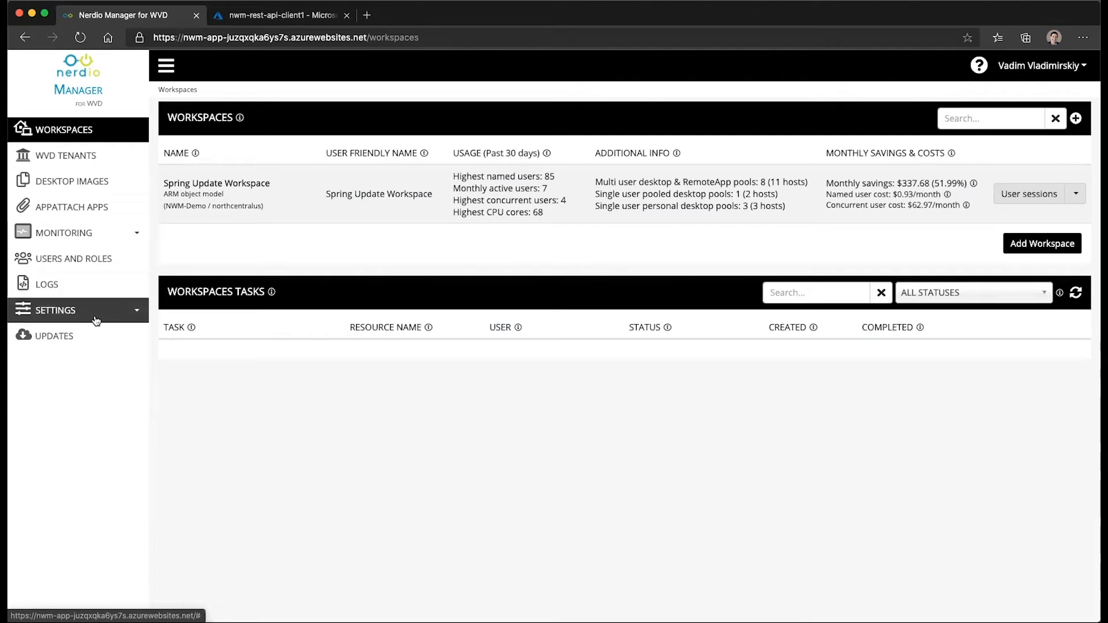
Open the user sessions of Spring Update Workspace and select the active session on the AppAttach Demo host pool
left_click(200, 183)
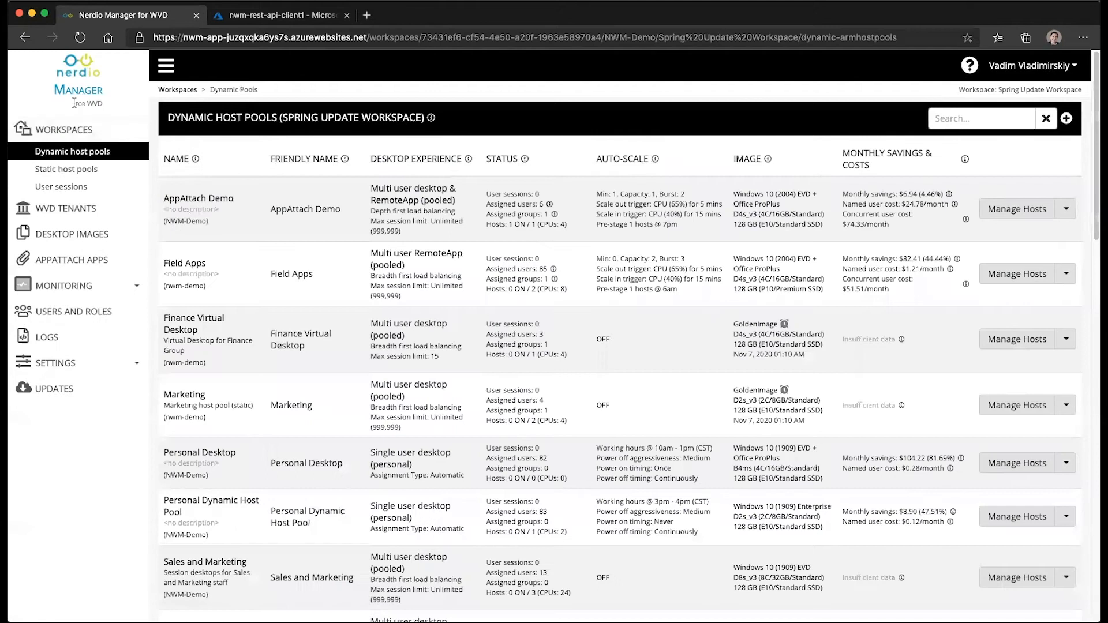
left_click(81, 188)
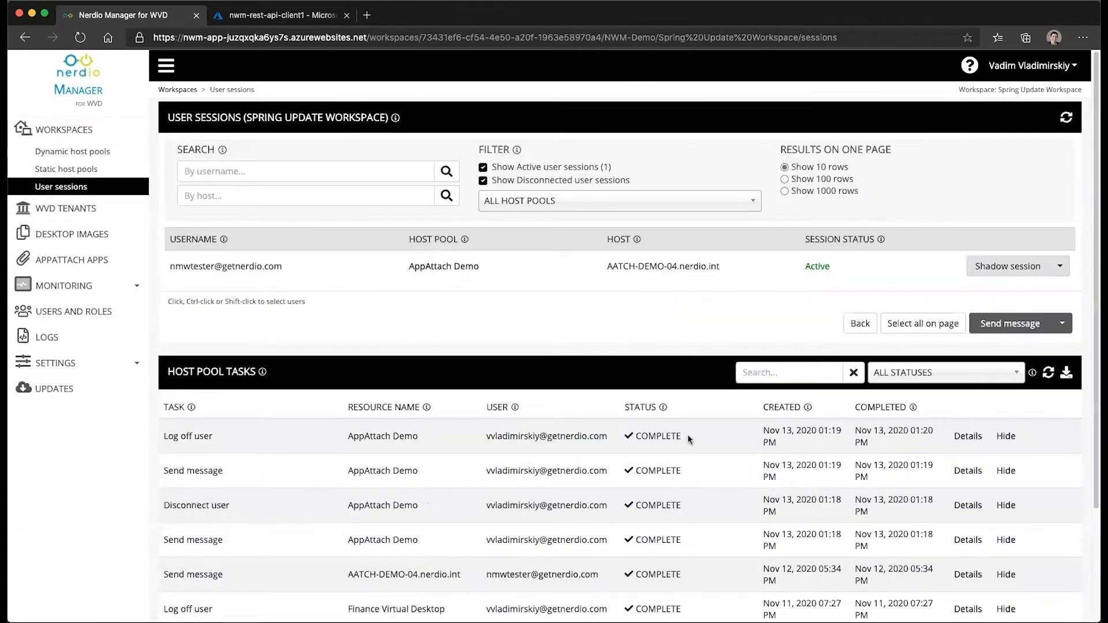
left_click(863, 266)
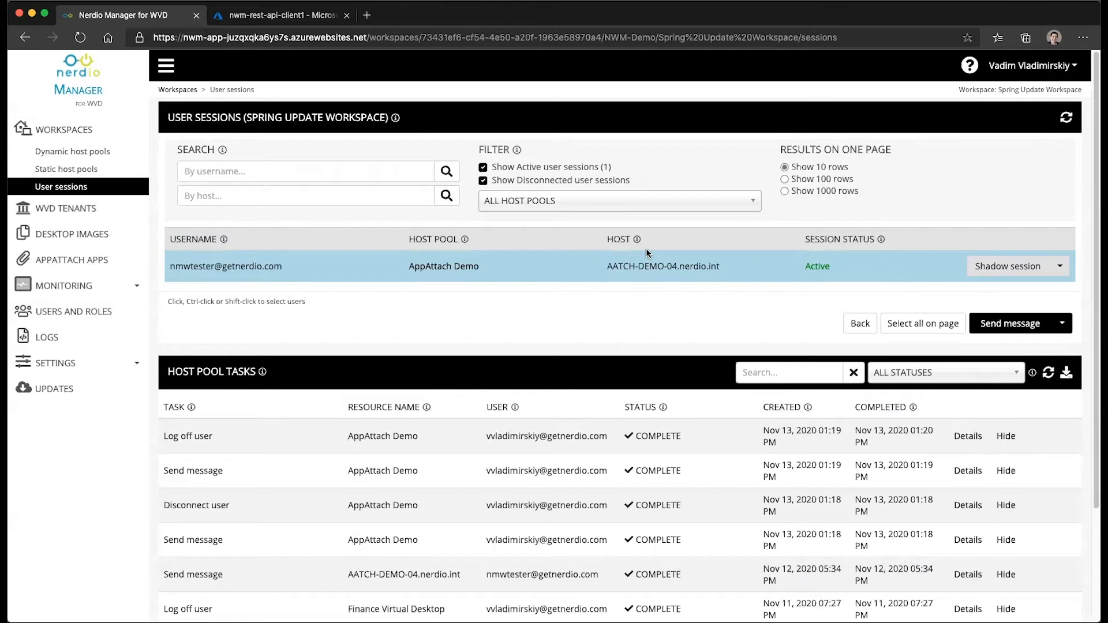
Open the Integrations settings and highlight the UNC path of the premiumfslogix01 Azure Files share
left_click(63, 364)
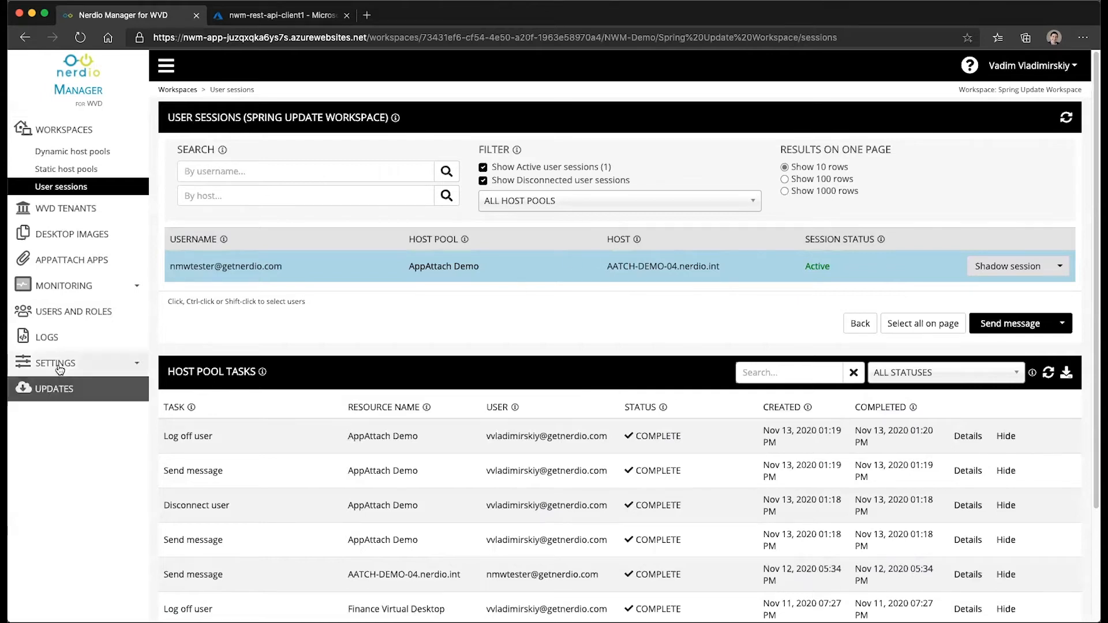
left_click(61, 420)
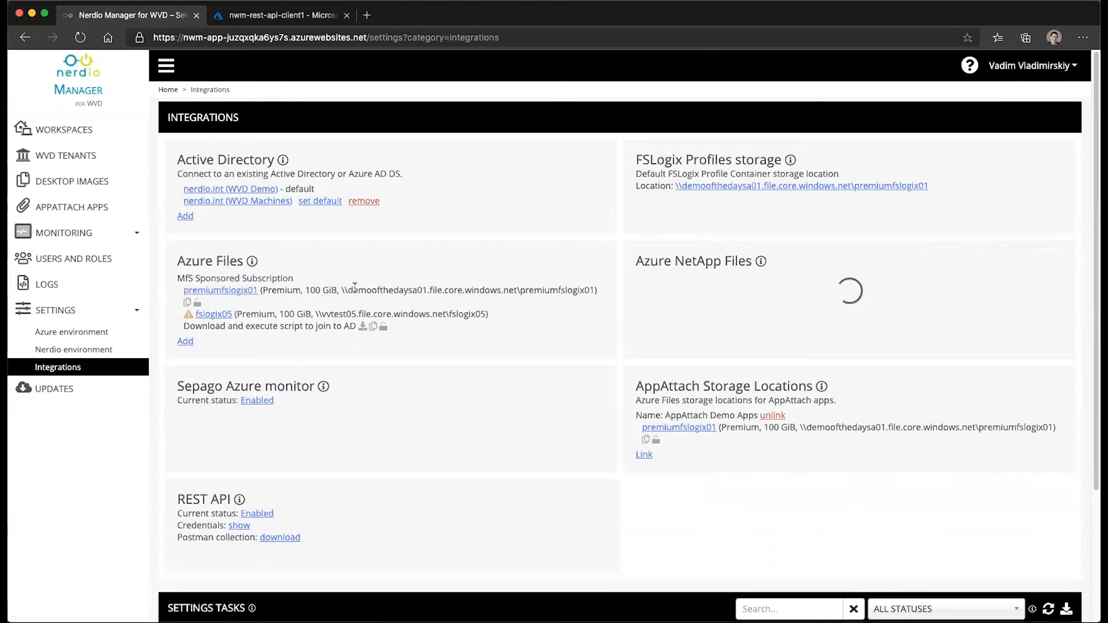
left_click_drag(341, 292, 597, 290)
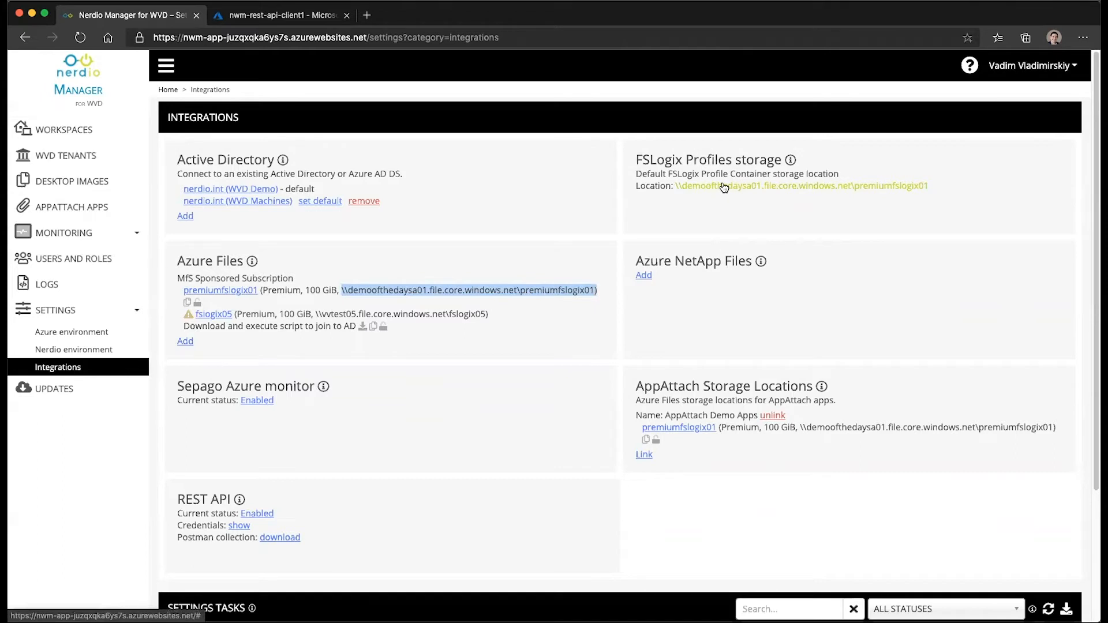
Close the nmwtester file handles for Profile_nmwtester.vhd and RW.vhd on the premiumfslogix01 Azure Files share
left_click(197, 305)
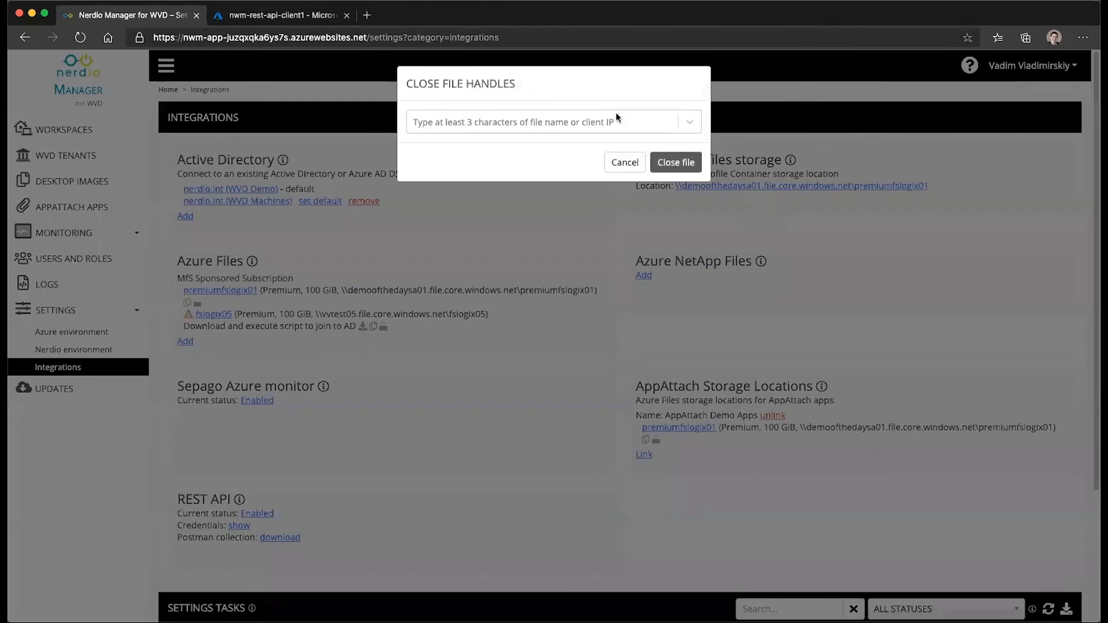
left_click(574, 119)
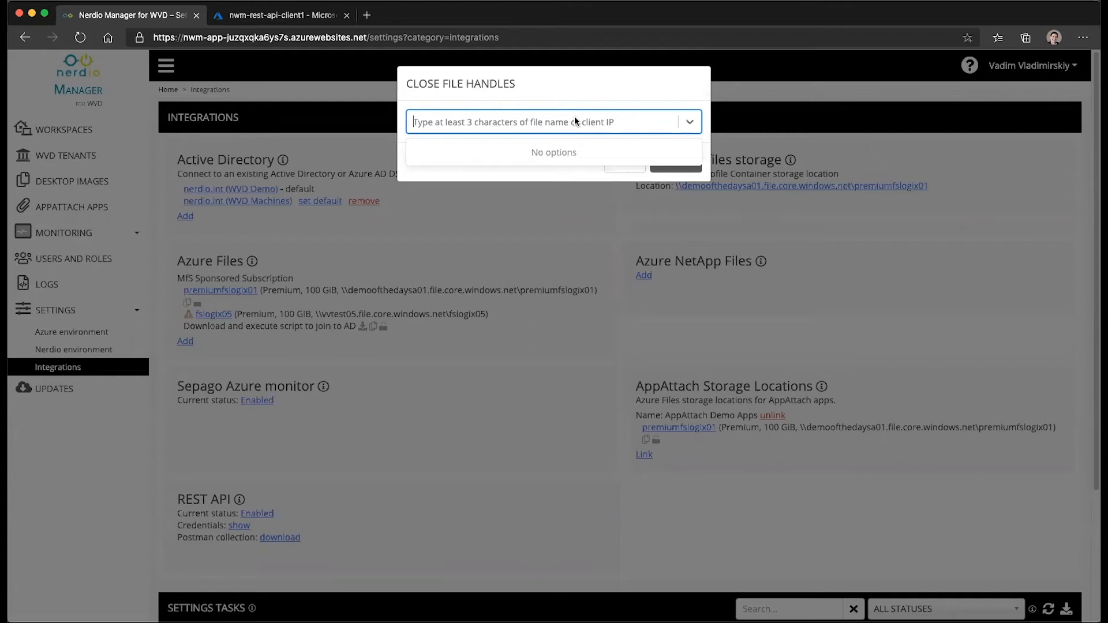
type("nmwtester")
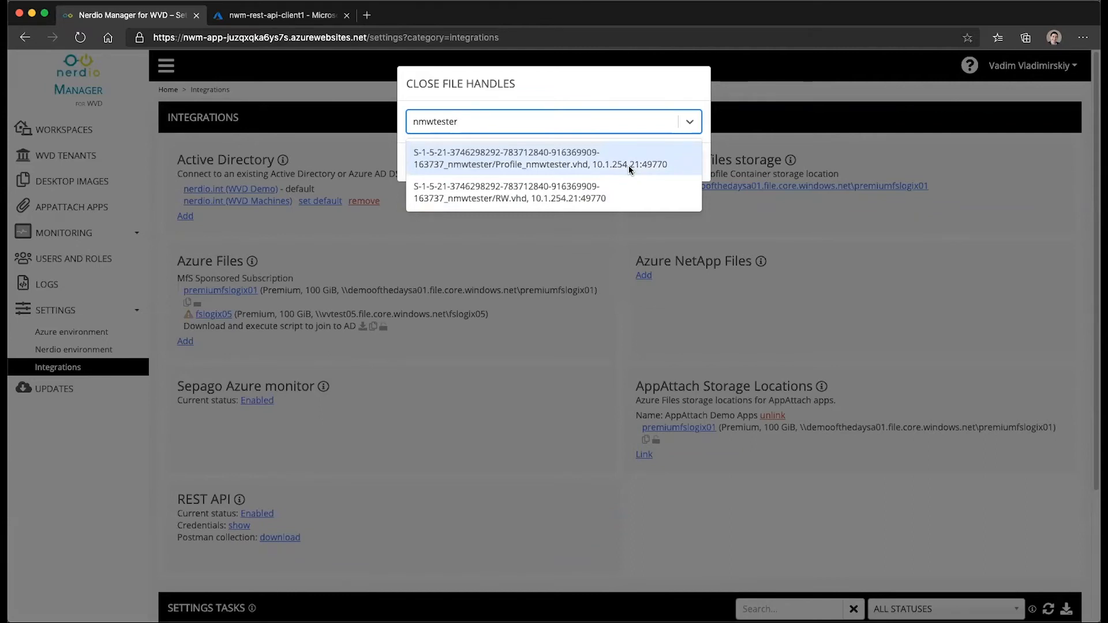
left_click(540, 165)
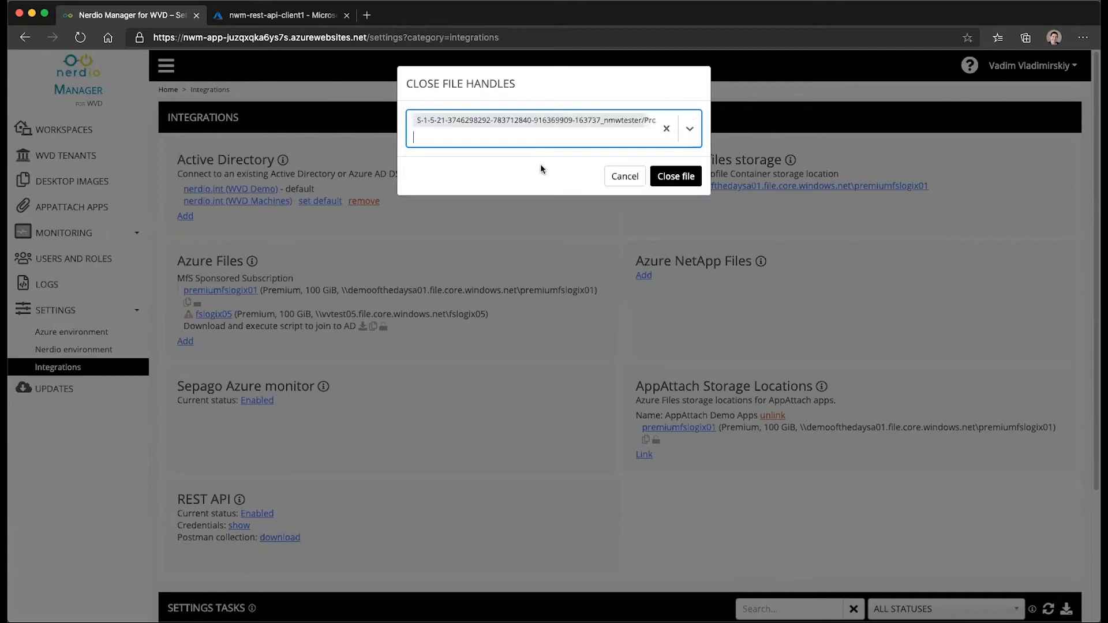
type("nmw")
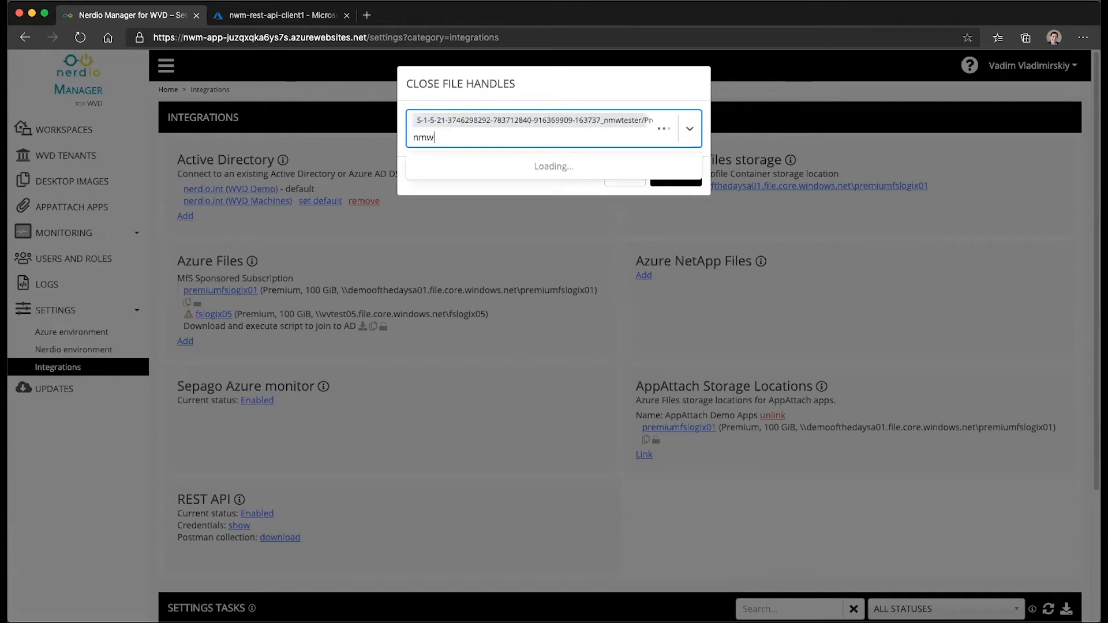
left_click(566, 165)
left_click(685, 197)
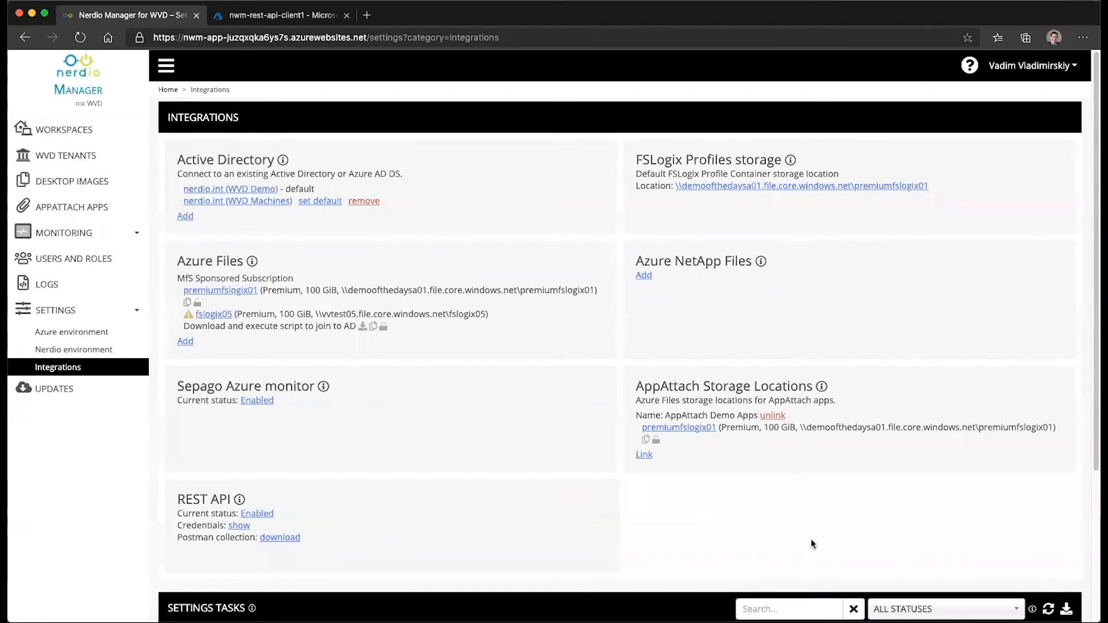
Recheck the open file handles on the premiumfslogix01 Azure Files share by searching for "nmwte" and "nmw", closing none
left_click(196, 303)
left_click(517, 126)
type("nmwte")
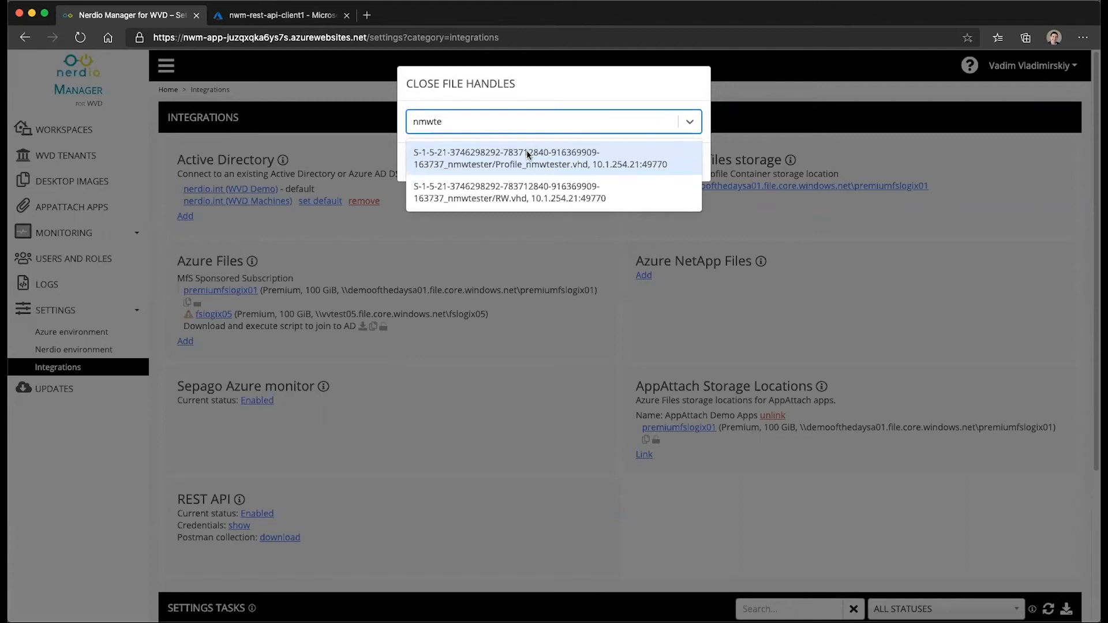
left_click(557, 425)
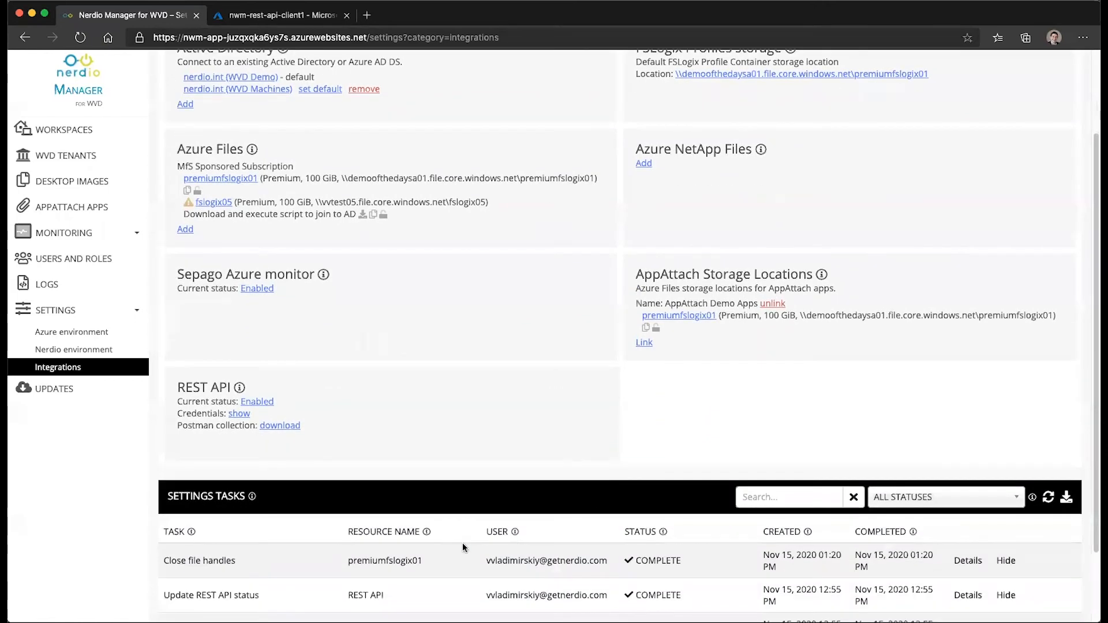
left_click(198, 192)
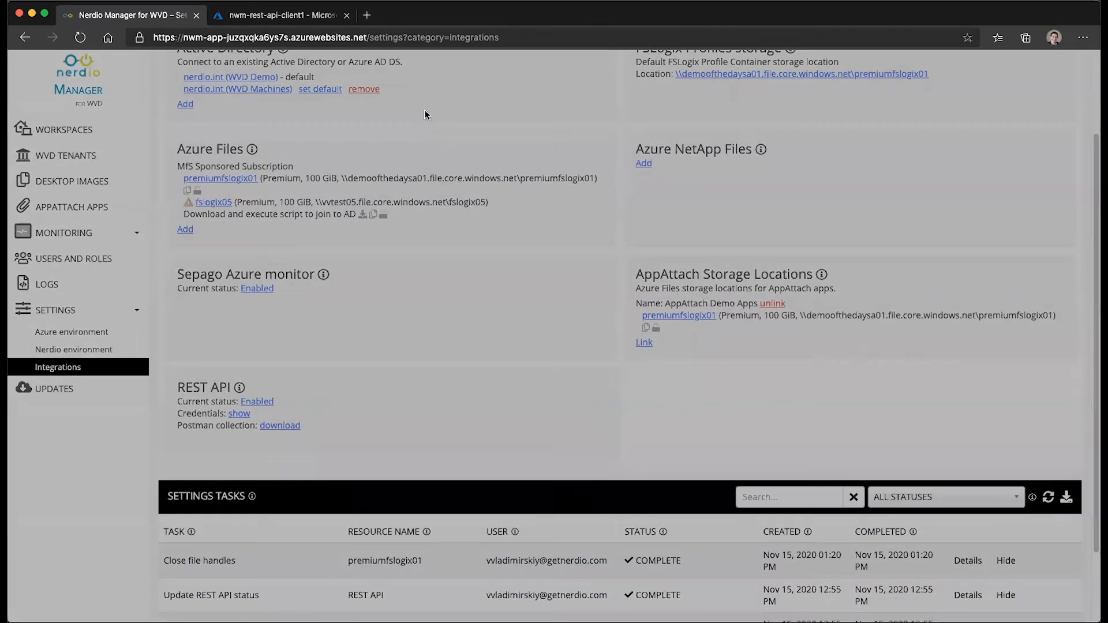
left_click(508, 121)
type("nmw")
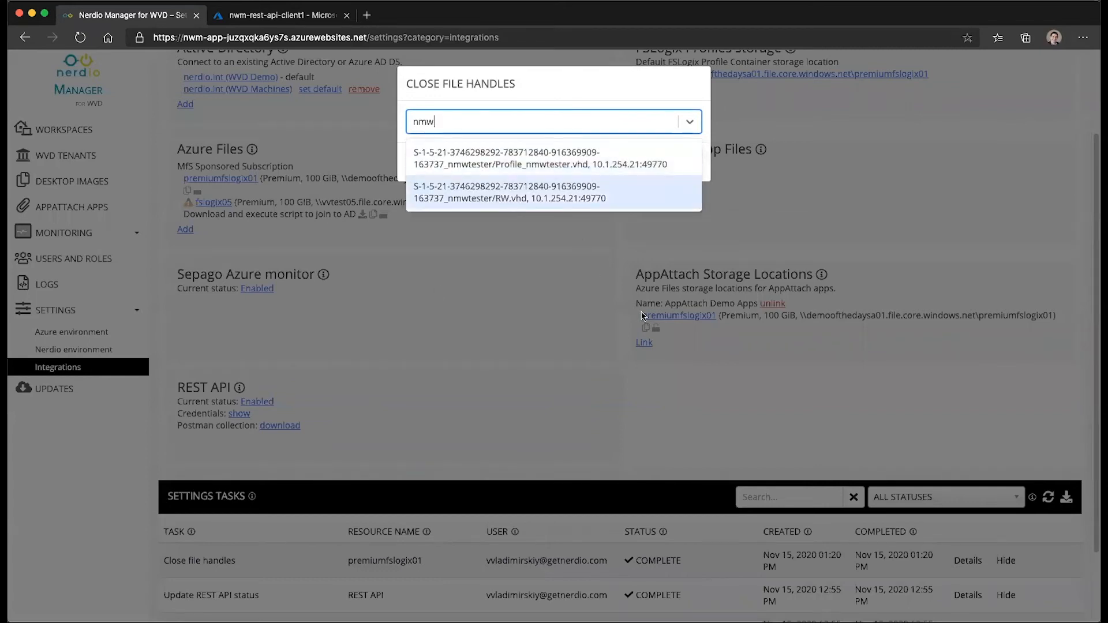
left_click(507, 267)
Check the user sessions of Spring Update Workspace and return to the Integrations settings
scroll(354, 228, "up", 1)
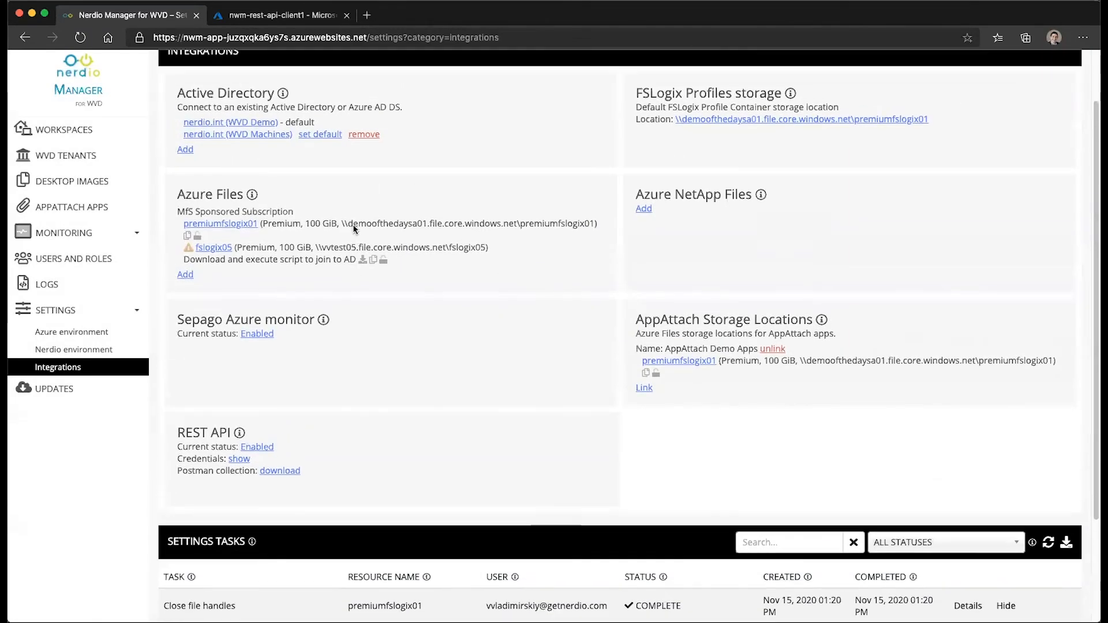
scroll(382, 269, "up", 1)
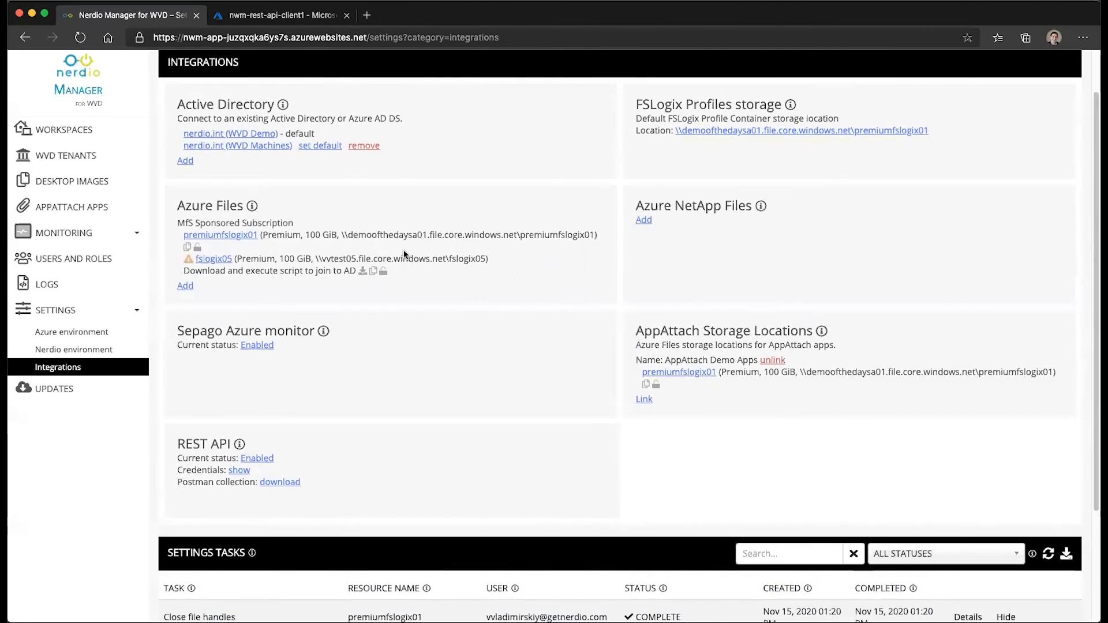
left_click(70, 129)
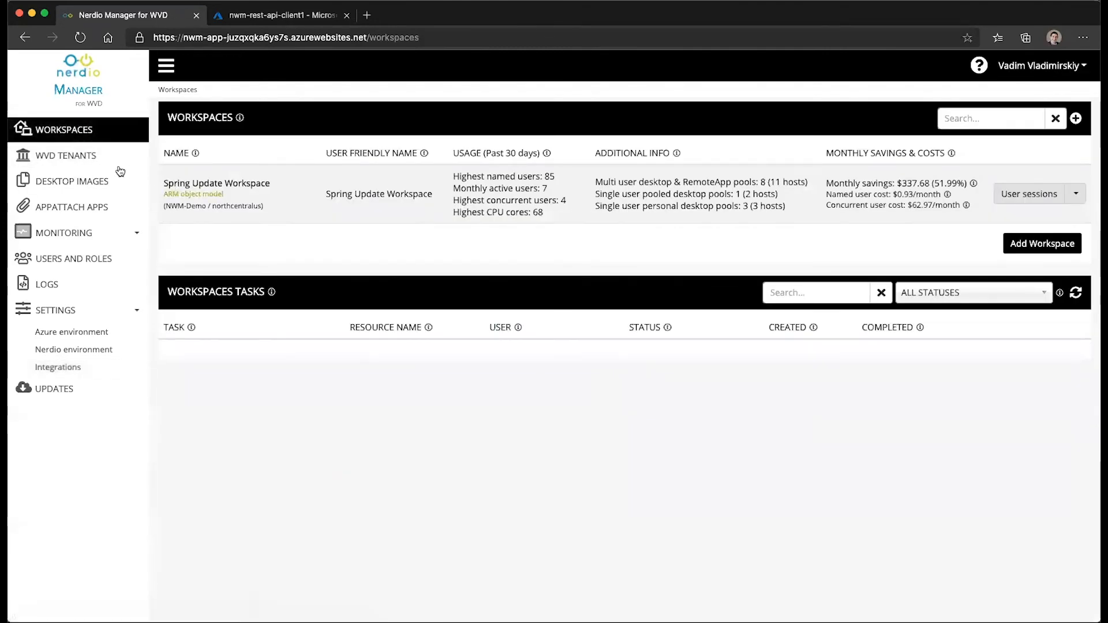
left_click(1029, 194)
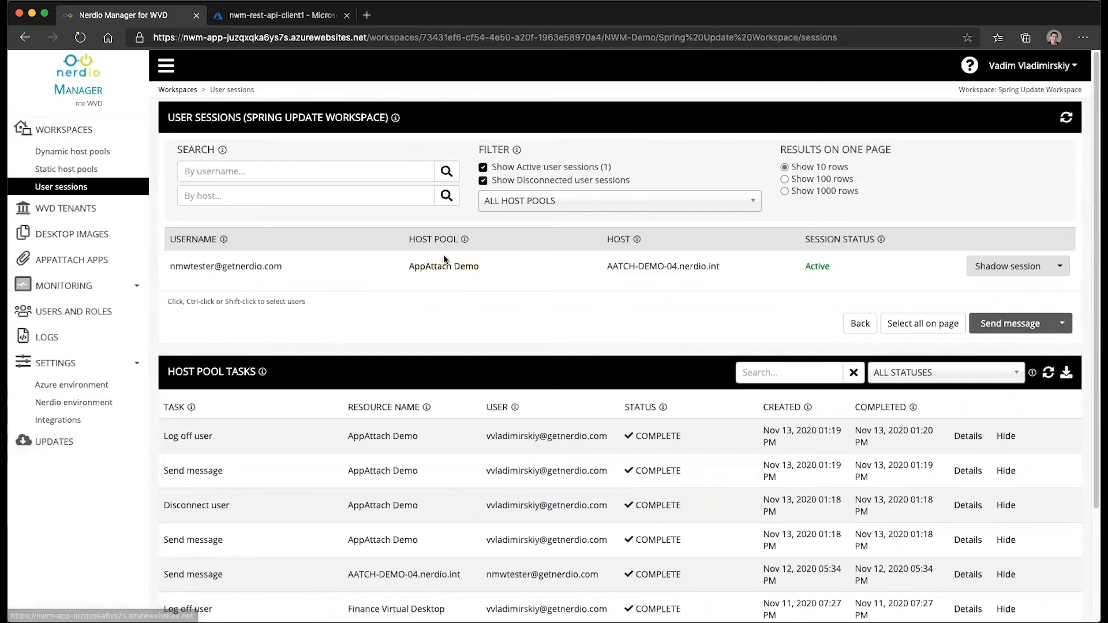
left_click(84, 422)
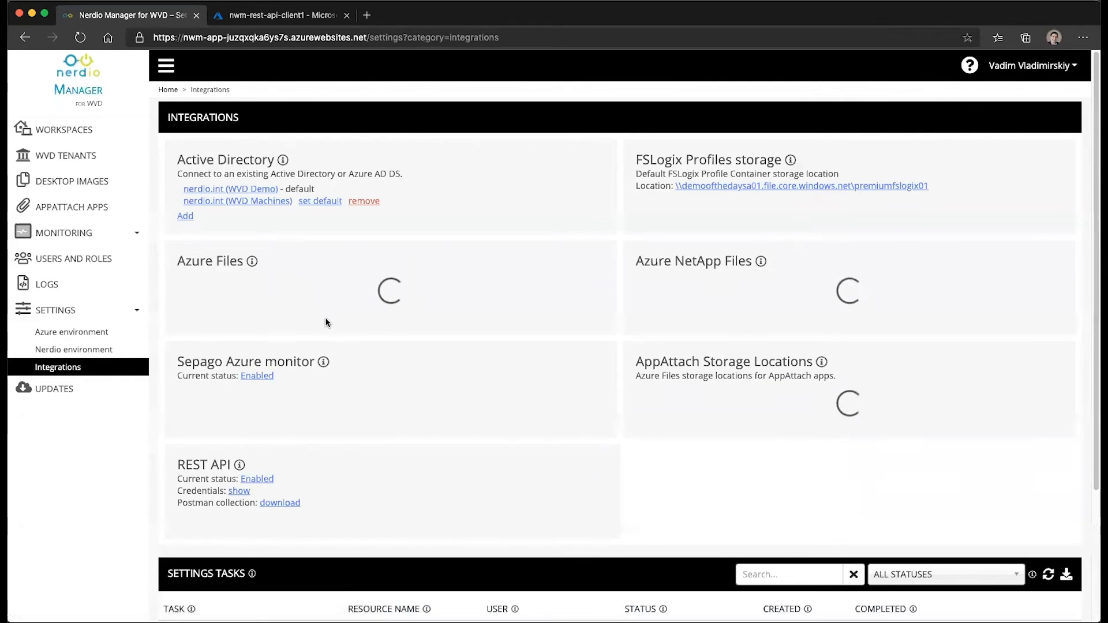
View the AppAttach apps assigned to the AppAttach Demo dynamic host pool in Spring Update Workspace
left_click(77, 139)
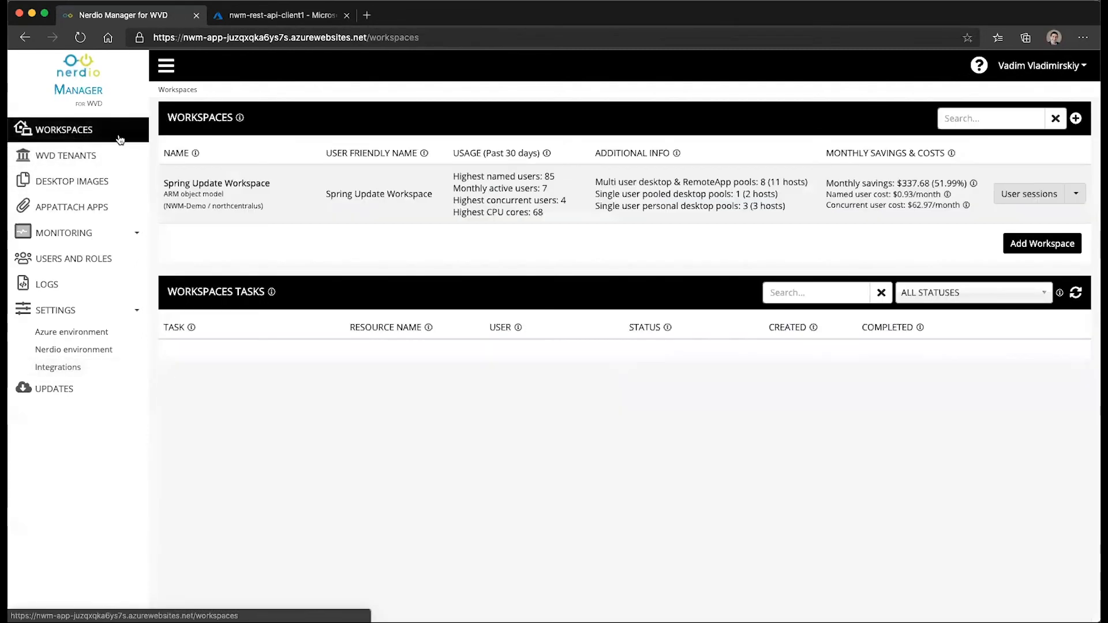
left_click(211, 183)
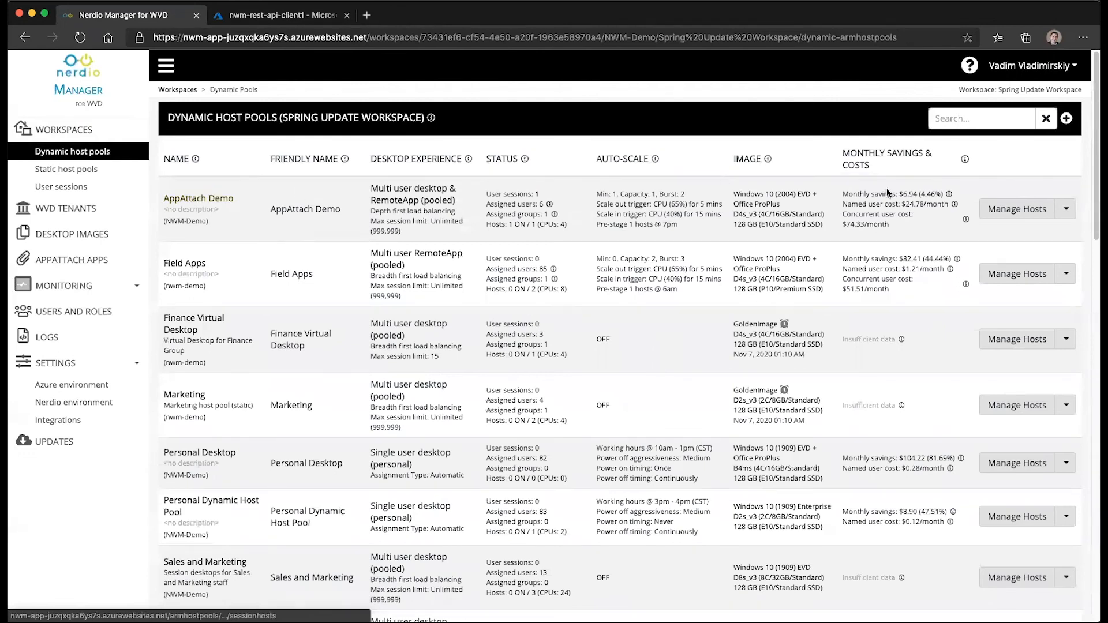
left_click(1060, 211)
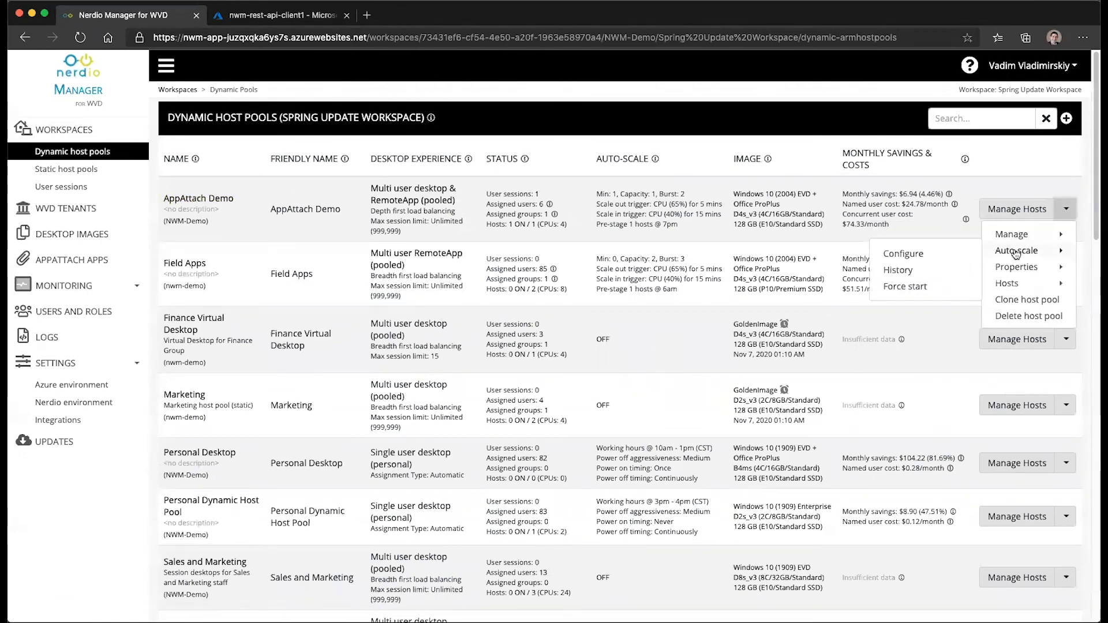
mouse_move(1014, 236)
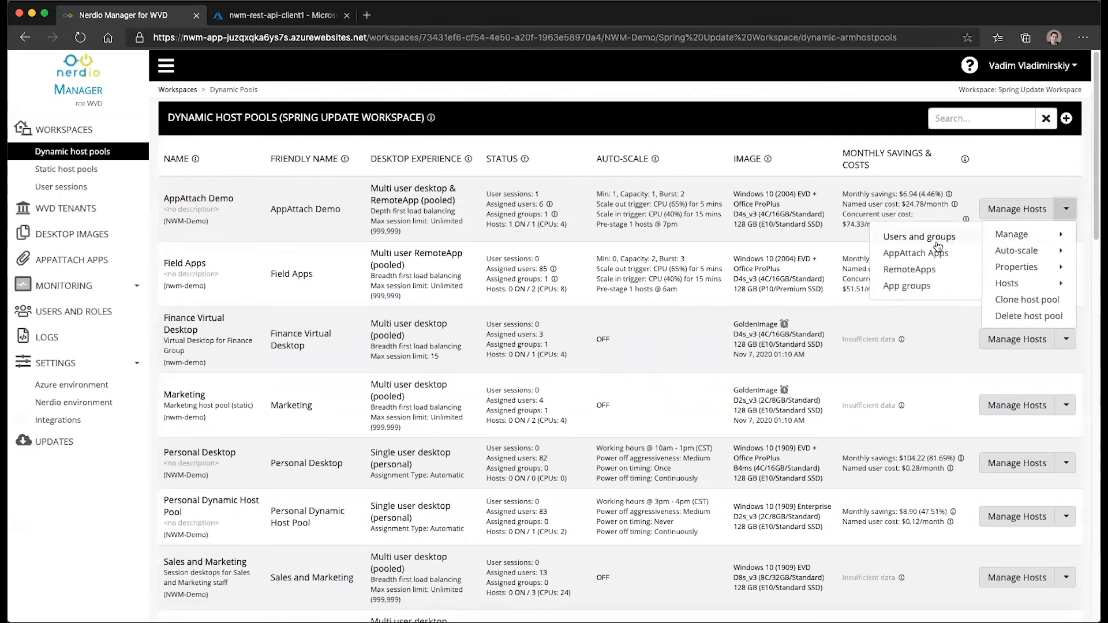
left_click(917, 253)
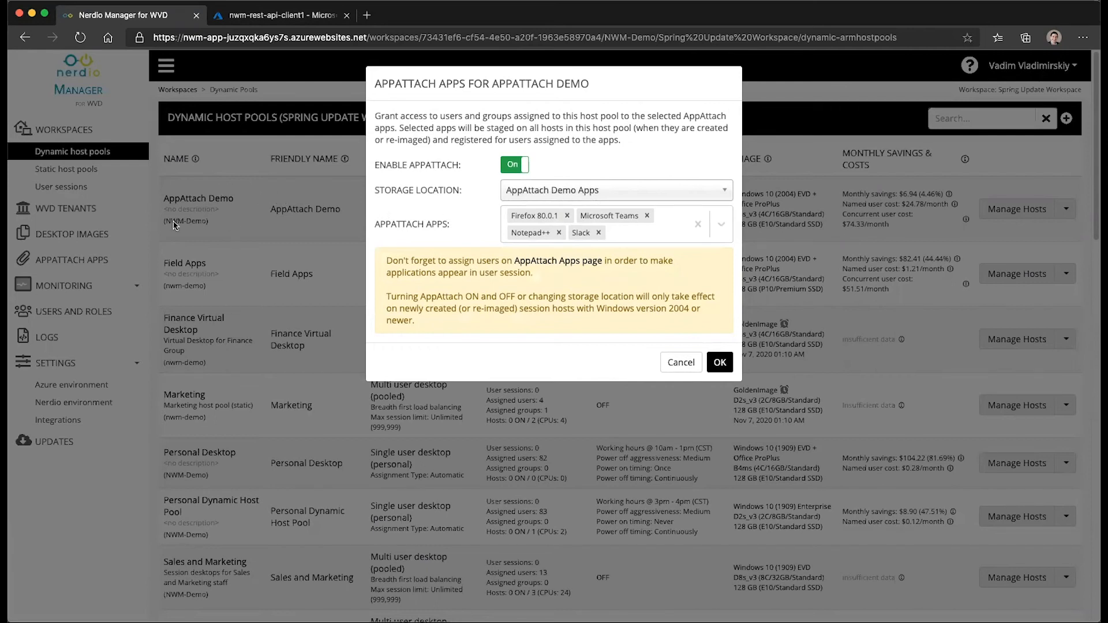
For the AppAttach Demo Apps storage location in Integrations, search file handles for "app" and select the MicrosoftTeams and NotepadPP files for closing
left_click(68, 421)
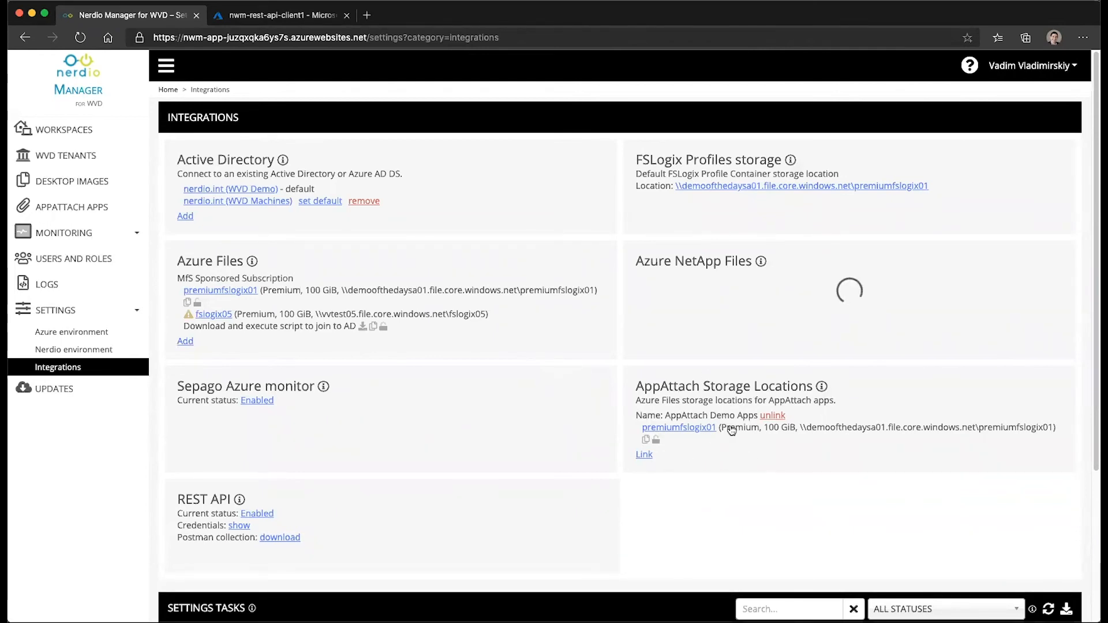
left_click(656, 440)
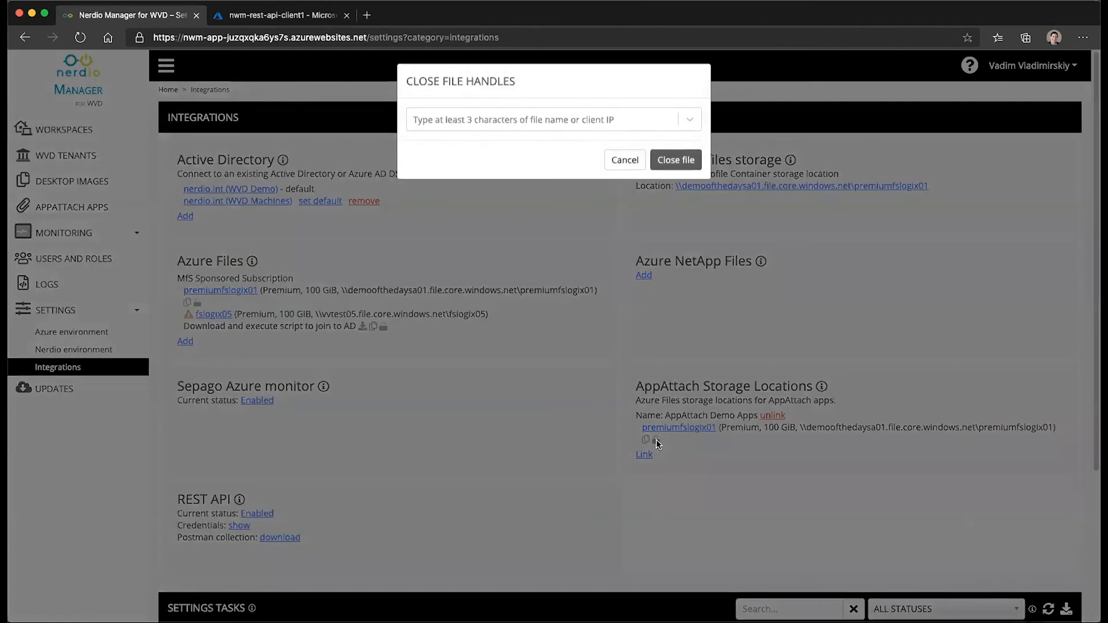
left_click(534, 121)
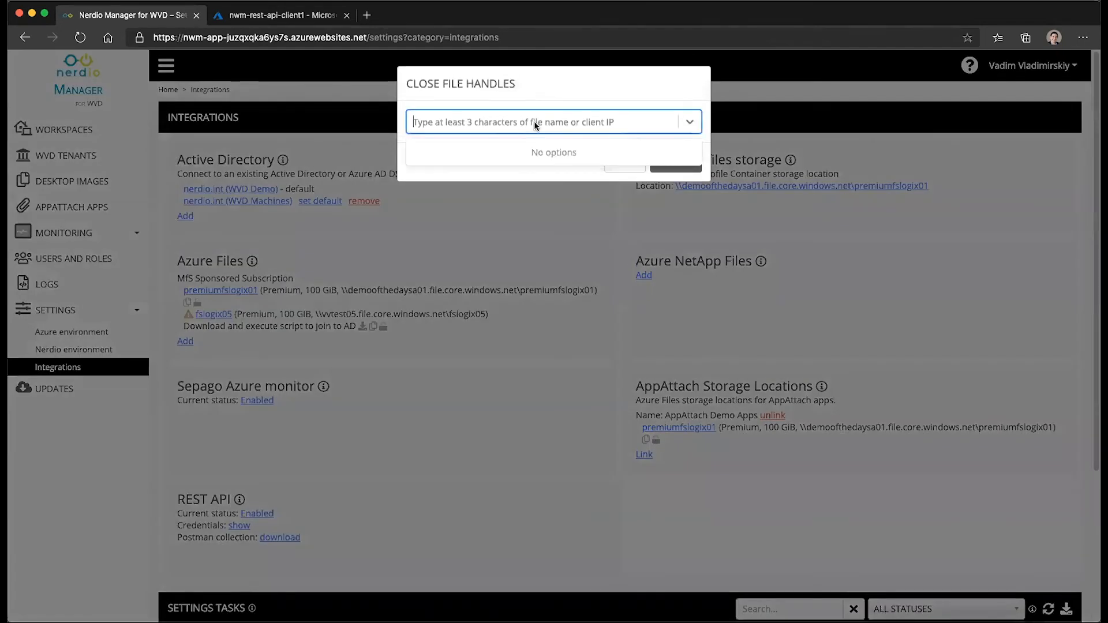
type("app")
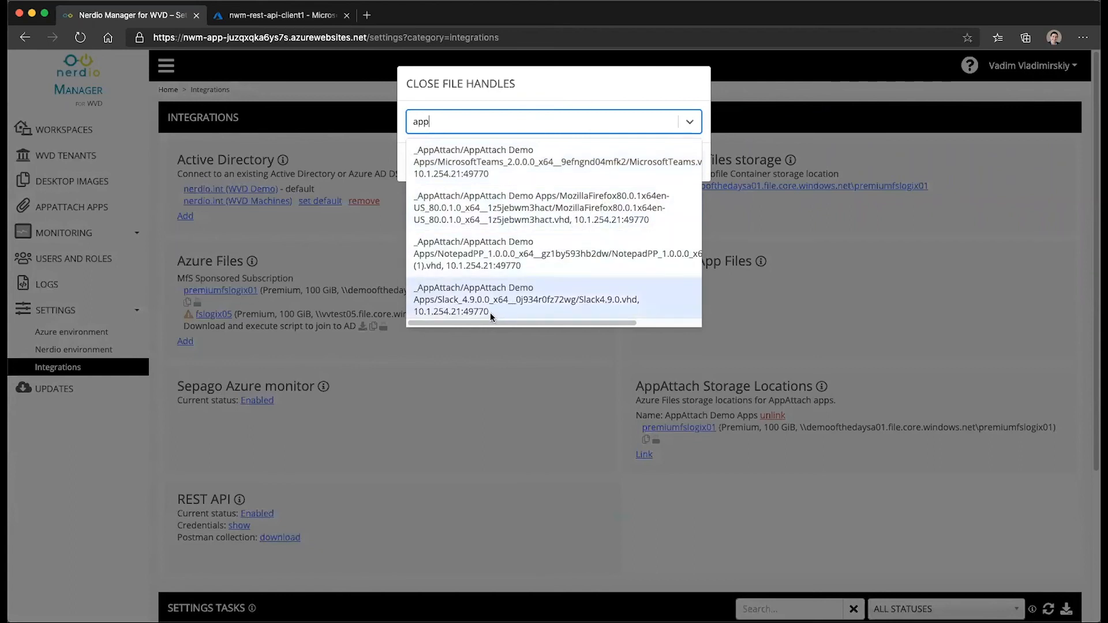
scroll(484, 304, "down", 1)
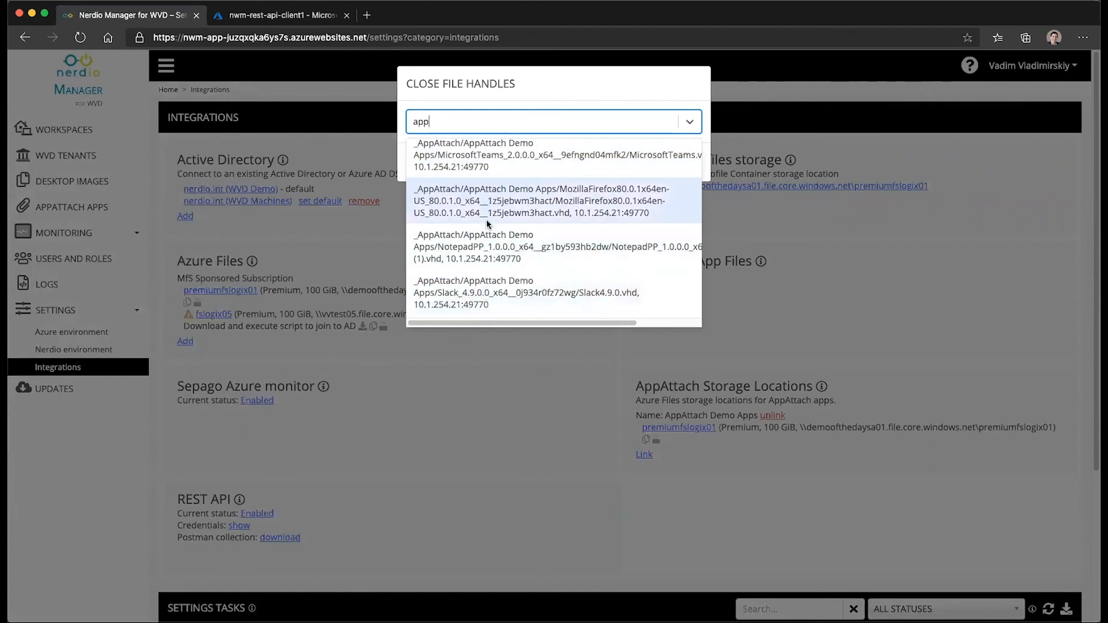
left_click(499, 157)
type("app")
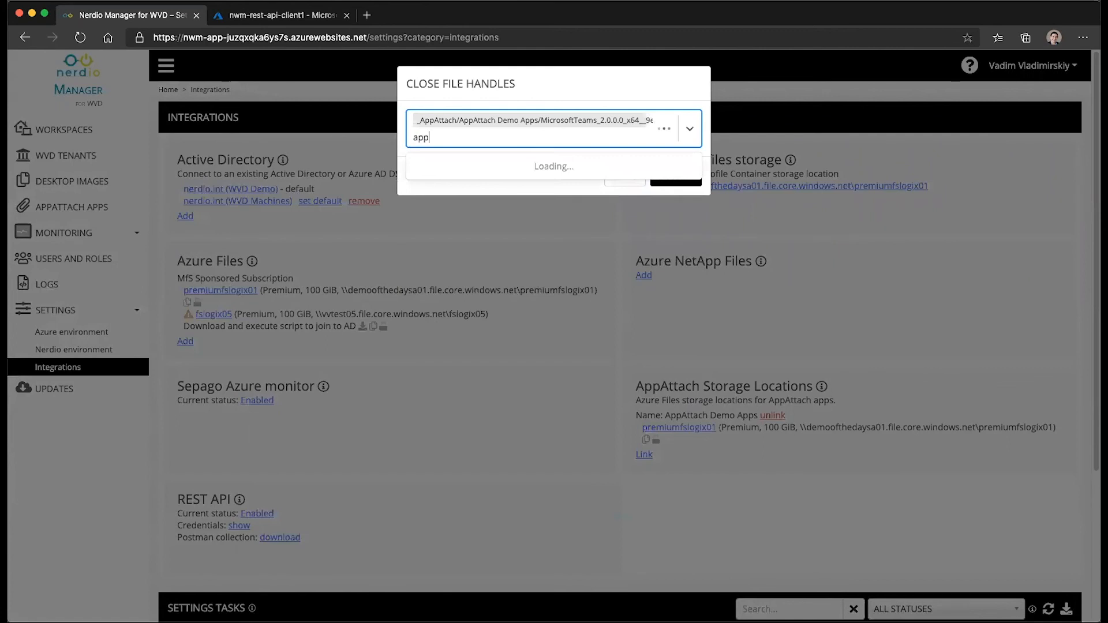
left_click(539, 178)
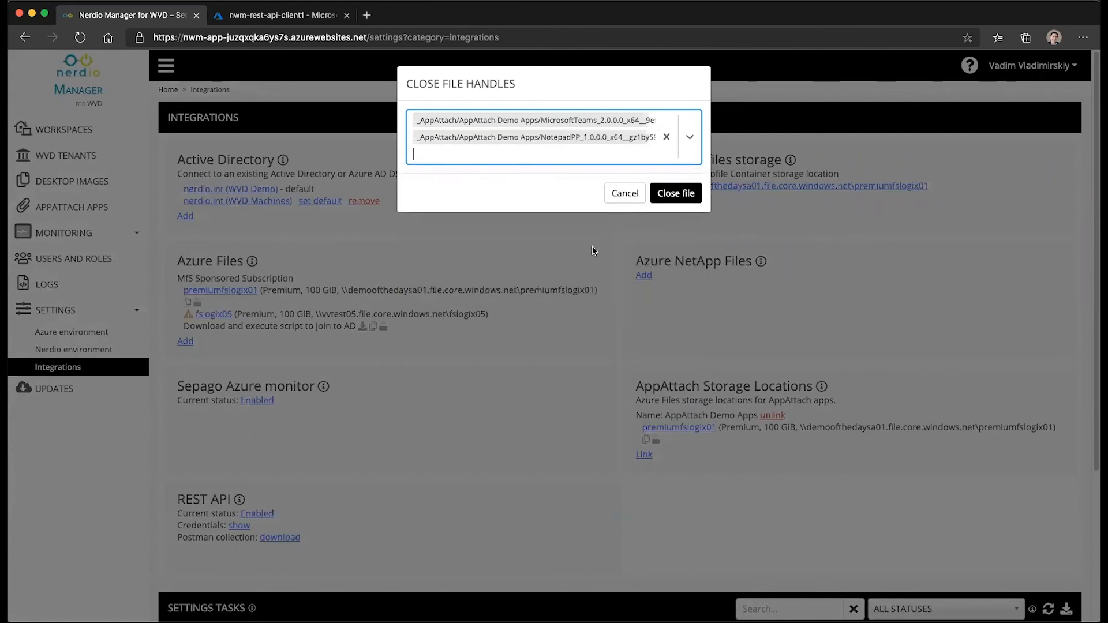